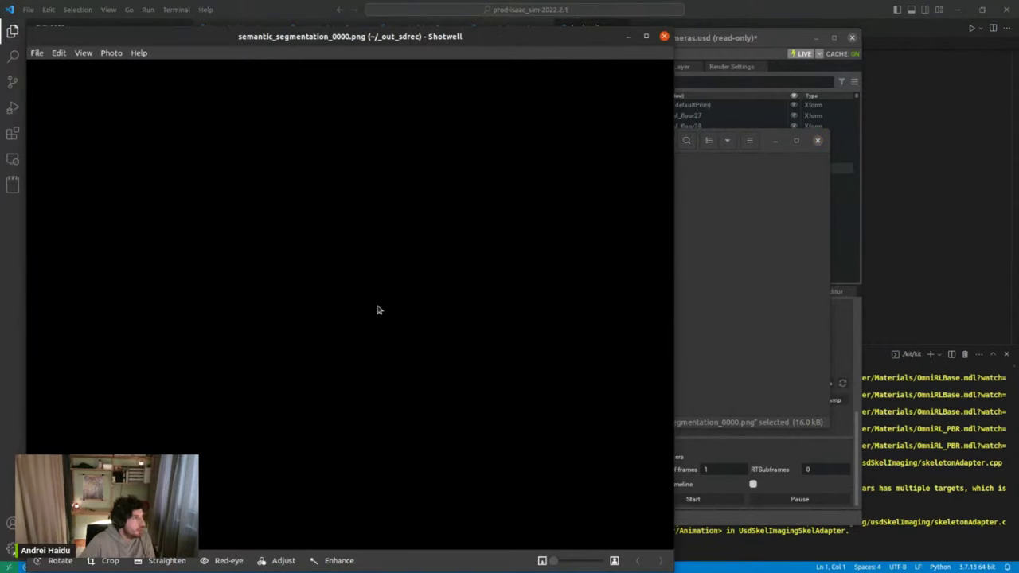
Close the segmentation image, open semantic_segmentation_labels_0000.json and close its outdated copy in the text editor
{"action": "left_click", "coordinate": [663, 36]}
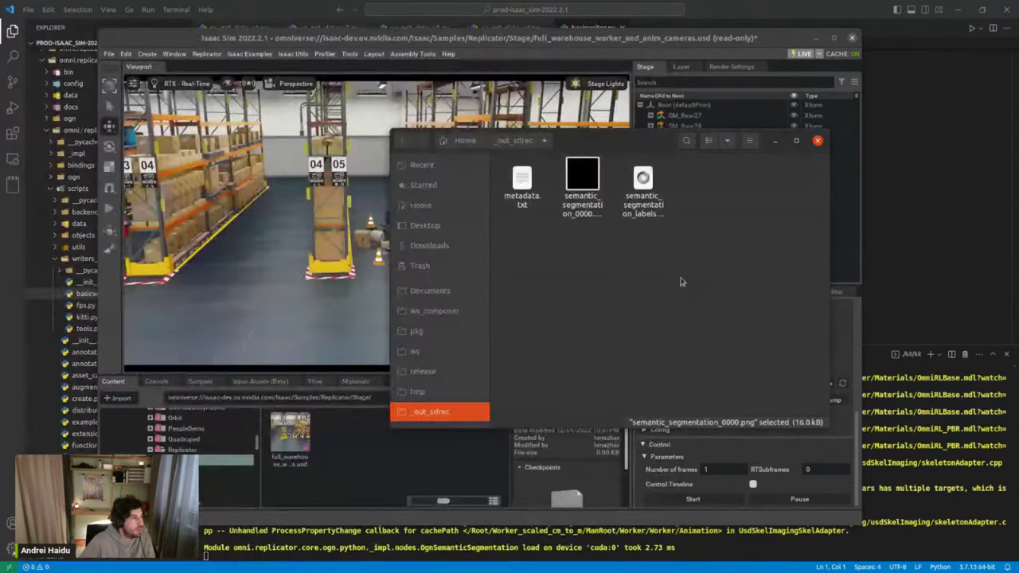
{"action": "left_click", "coordinate": [642, 192]}
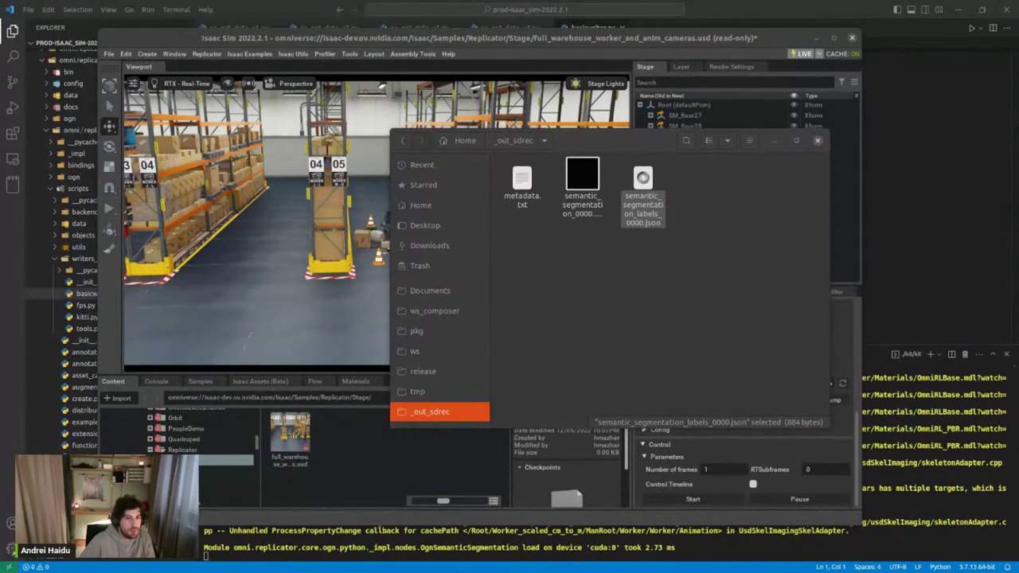
{"action": "double_click", "coordinate": [642, 191]}
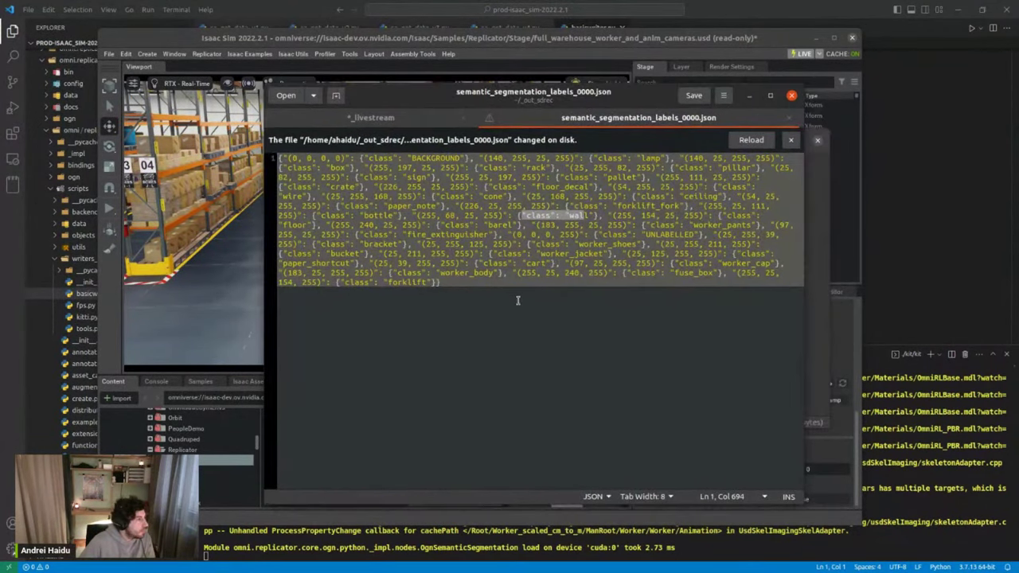
{"action": "left_click", "coordinate": [518, 300]}
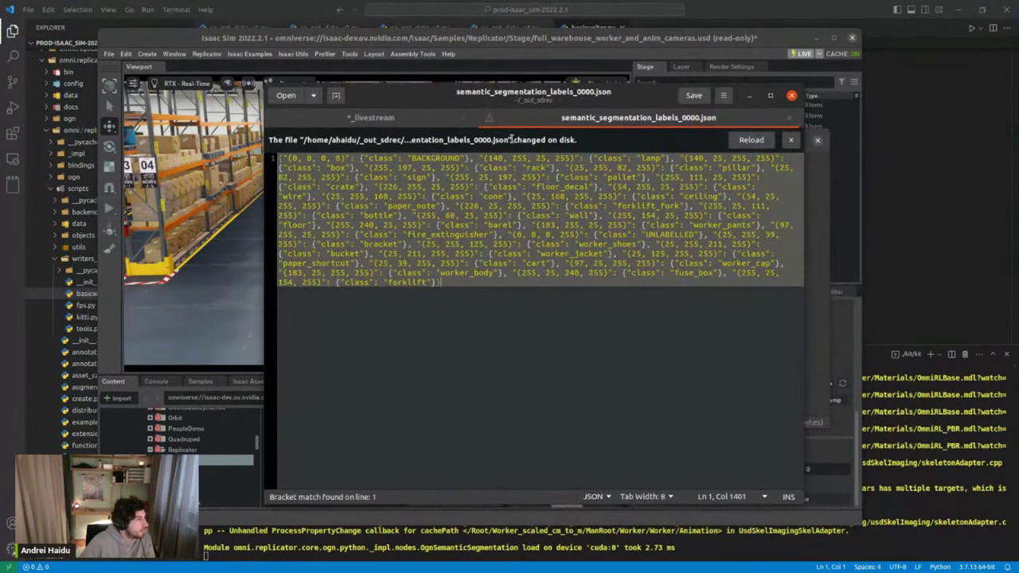
{"action": "left_click", "coordinate": [792, 119]}
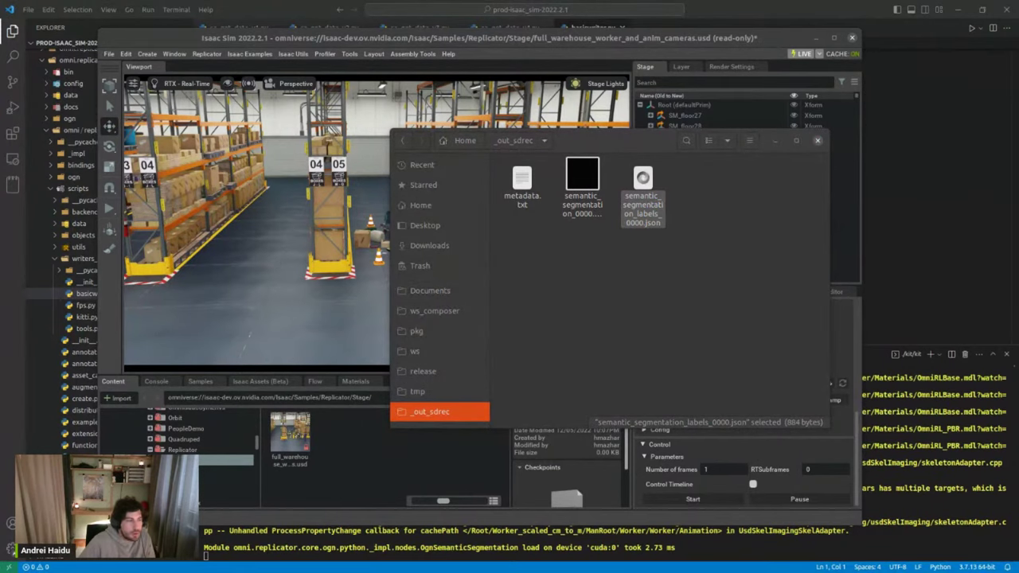
Reopen semantic_segmentation_labels_0000.json, examine which class label belongs to each semantic id, and move the editor window out of the way
{"action": "double_click", "coordinate": [643, 195]}
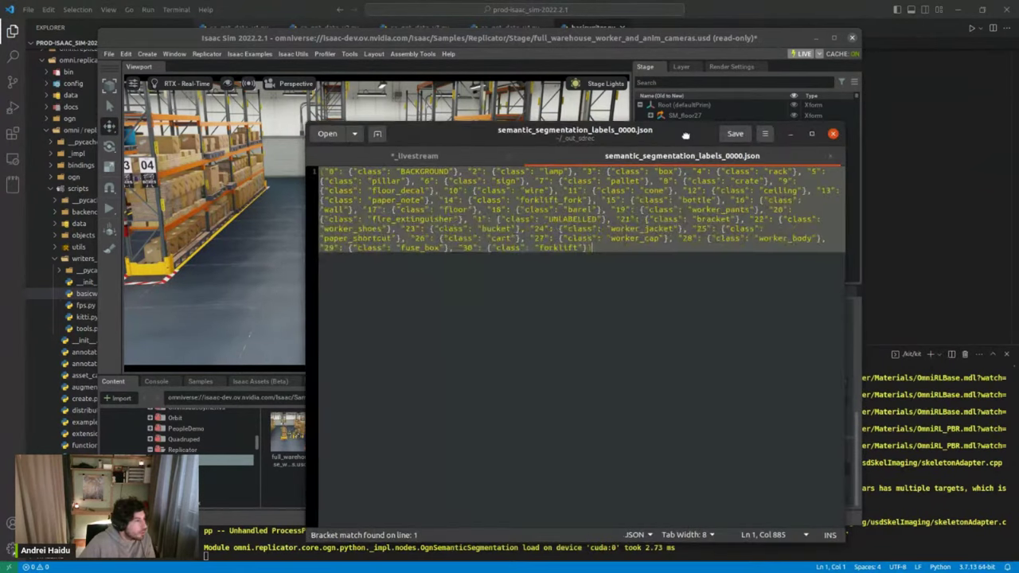
{"action": "double_click", "coordinate": [570, 190]}
{"action": "double_click", "coordinate": [451, 190]}
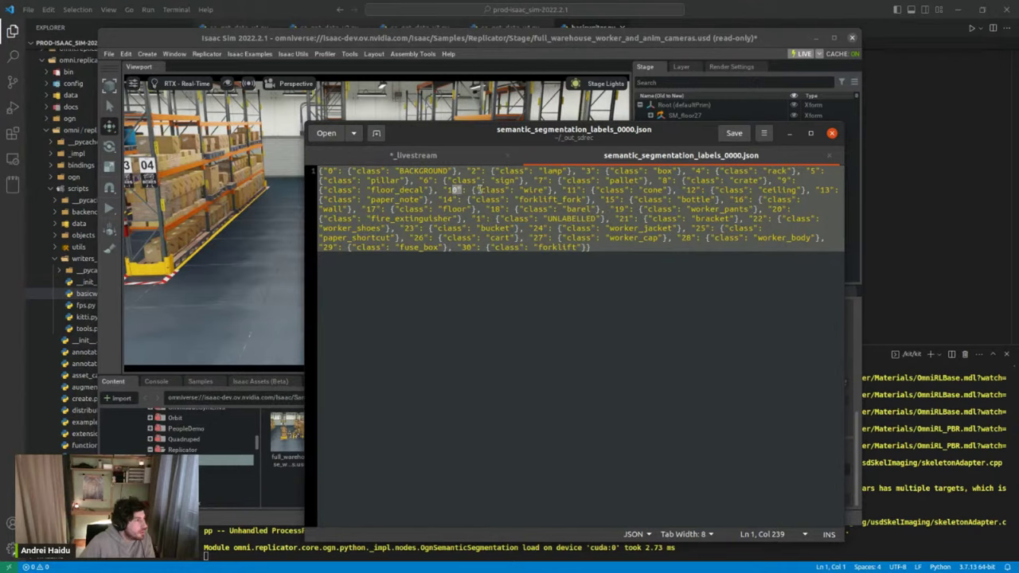
{"action": "double_click", "coordinate": [474, 172]}
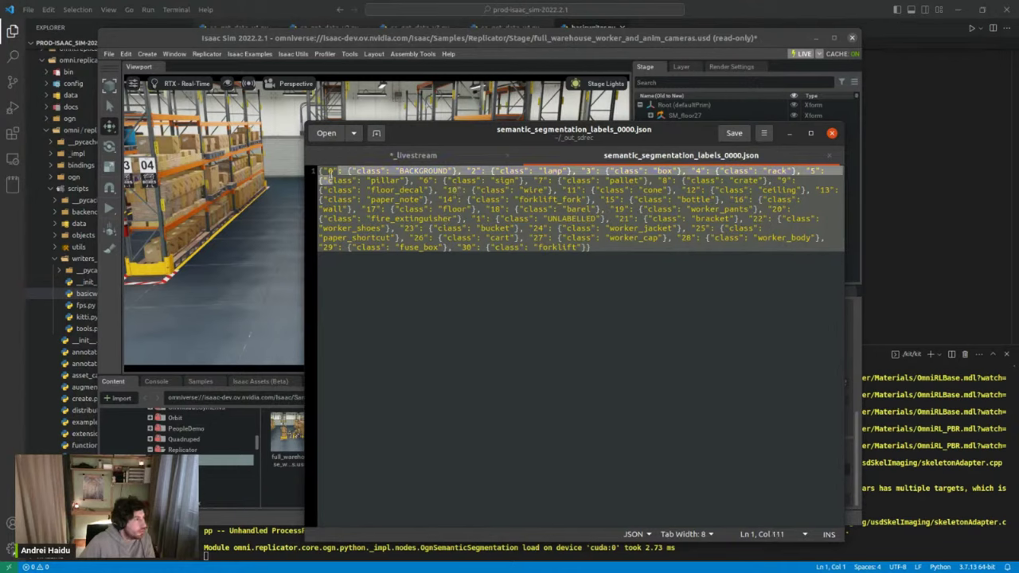
{"action": "double_click", "coordinate": [331, 171]}
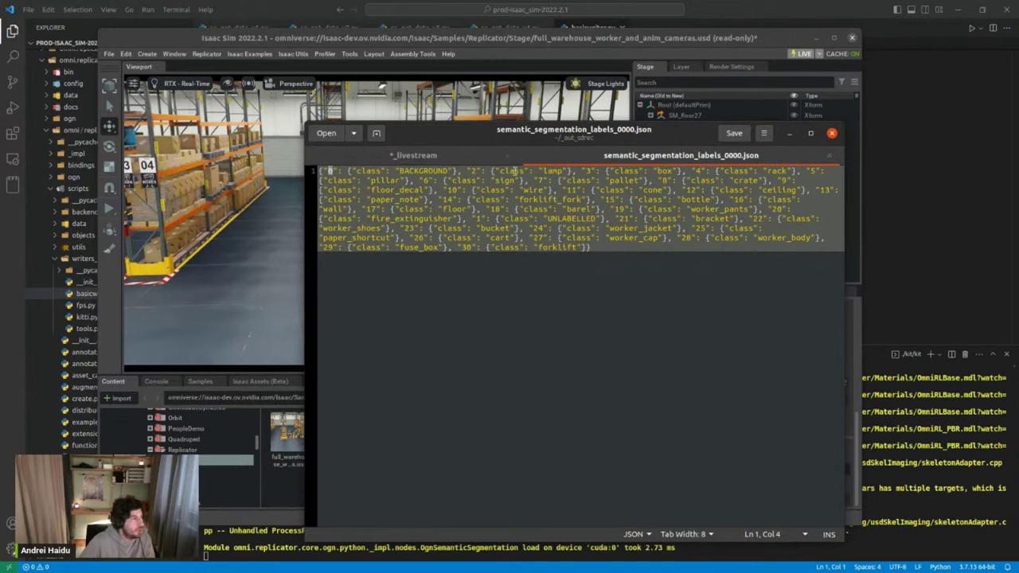
{"action": "left_click_drag", "start_coordinate": [641, 137], "coordinate": [1018, 159]}
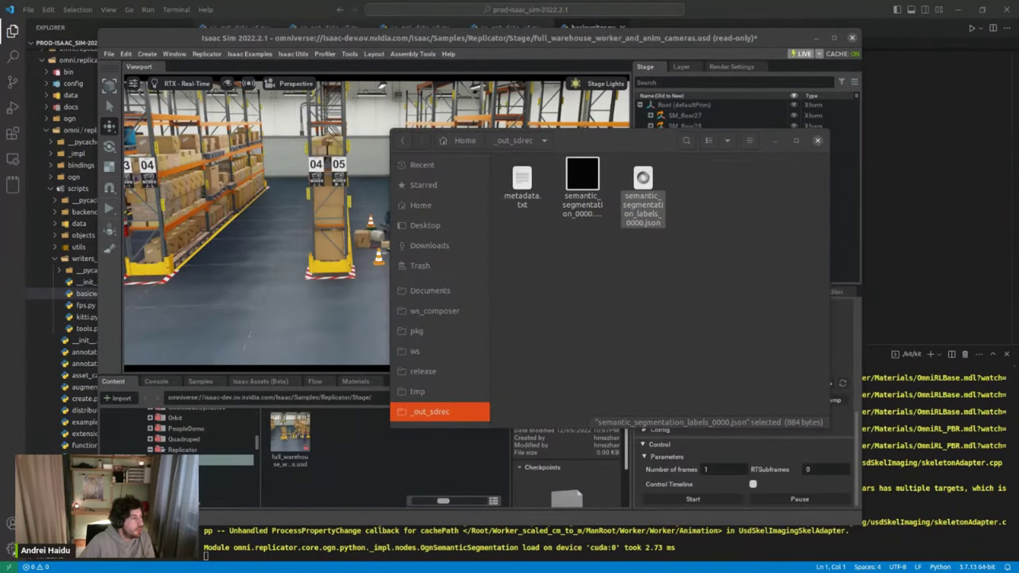
Open semantic_segmentation_0000.png from the _out_sdrec folder in Krita, using the Gray-D50-elle-V2-g10.icc profile
{"action": "left_click", "coordinate": [585, 187]}
{"action": "right_click", "coordinate": [591, 186]}
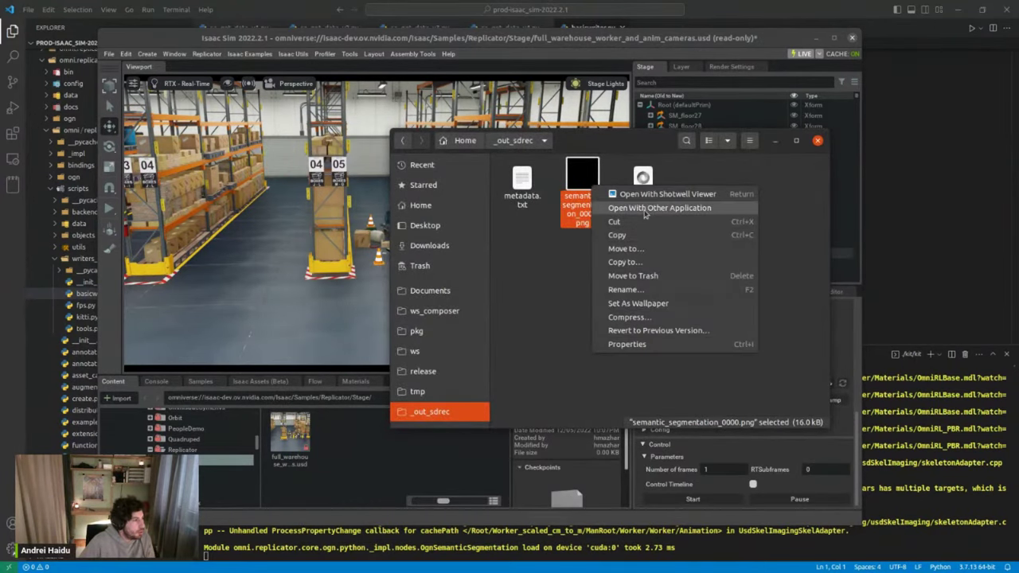
{"action": "left_click", "coordinate": [645, 210]}
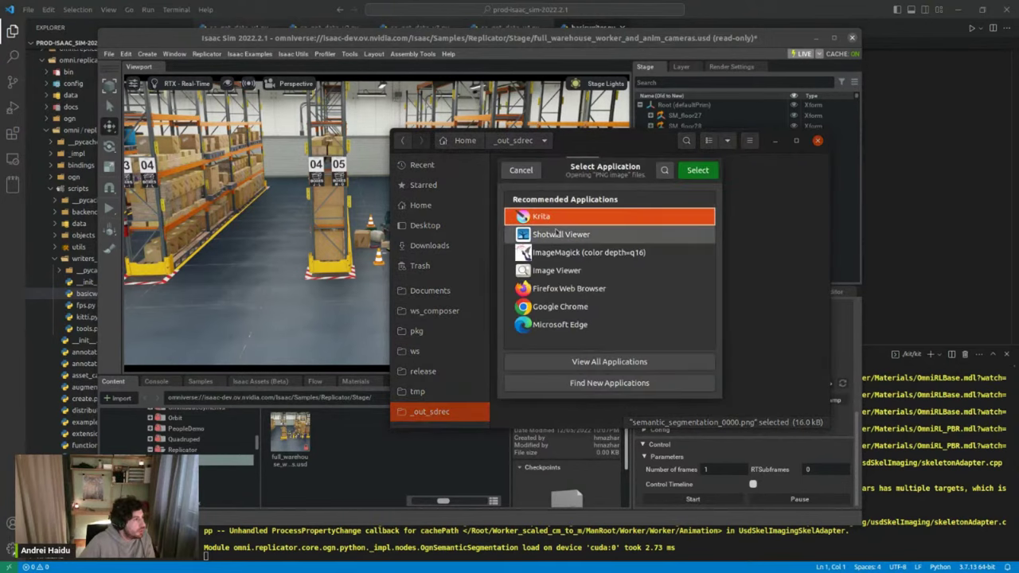
{"action": "left_click", "coordinate": [698, 170]}
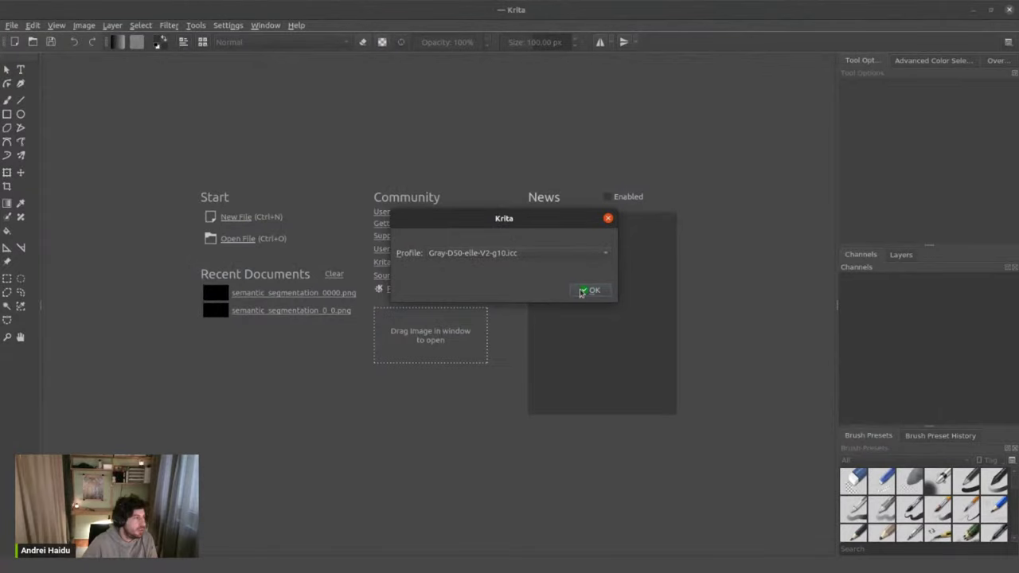
{"action": "left_click", "coordinate": [582, 291]}
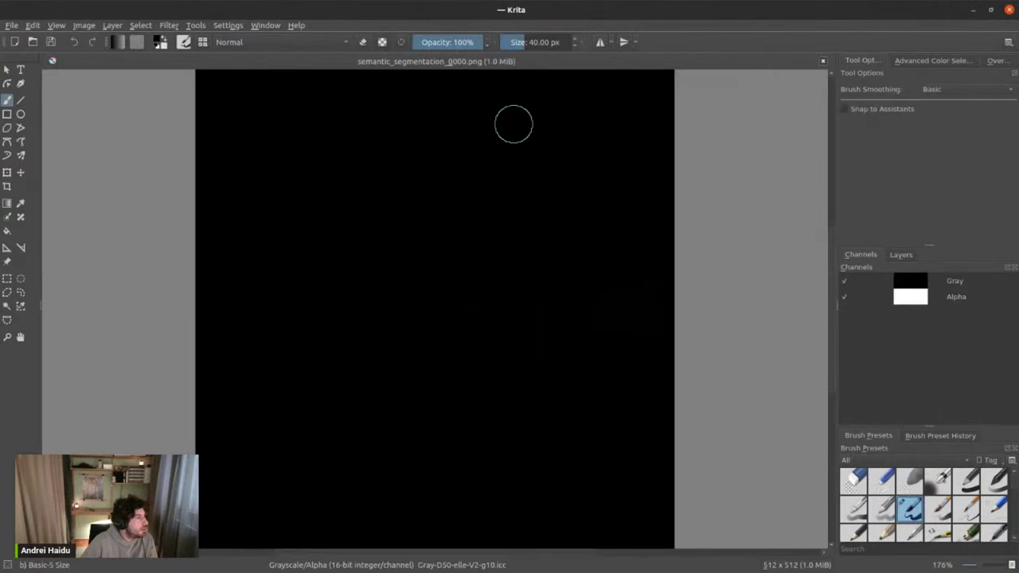
Sample the gray channel value at several spots of the segmentation image with the Color Picker, and close Krita
{"action": "left_click", "coordinate": [21, 204]}
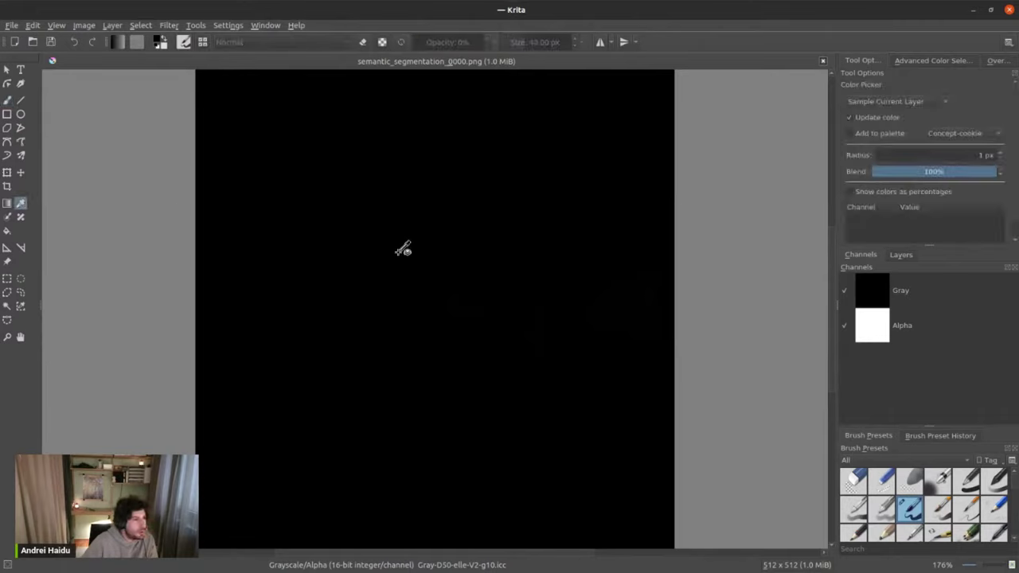
{"action": "left_click", "coordinate": [402, 250]}
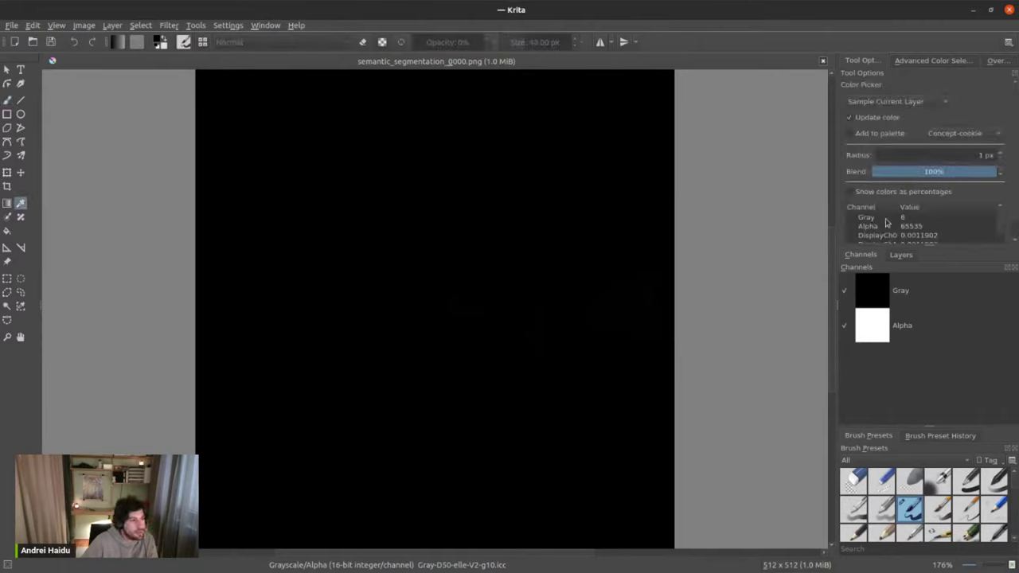
{"action": "left_click", "coordinate": [353, 368]}
{"action": "left_click", "coordinate": [542, 182]}
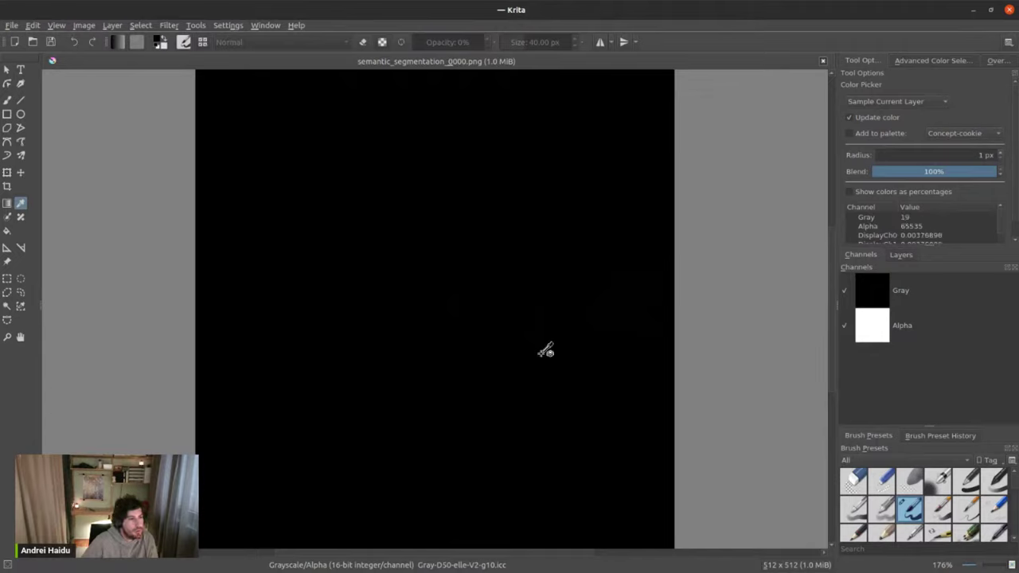
{"action": "left_click", "coordinate": [434, 436]}
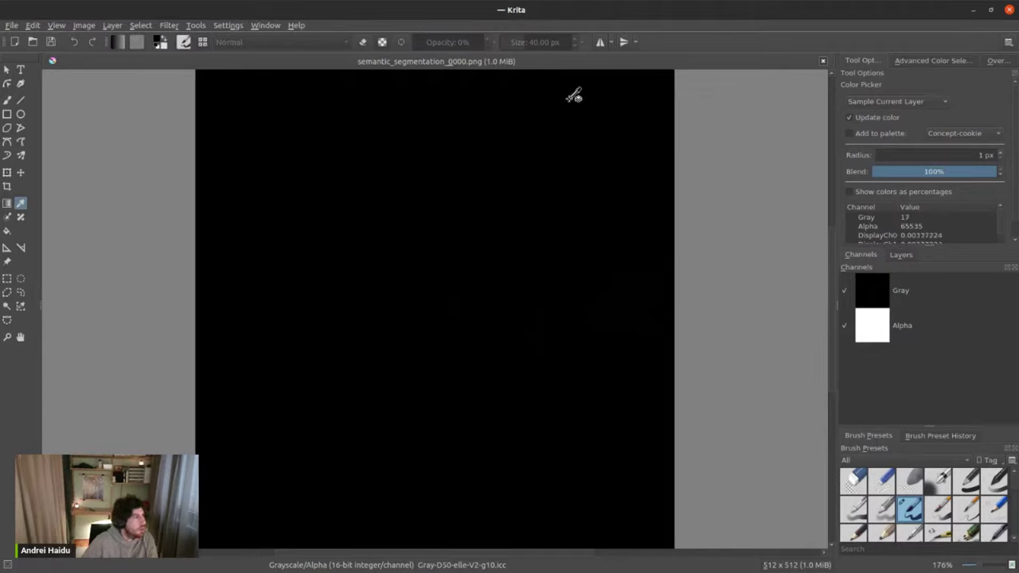
{"action": "left_click", "coordinate": [1009, 10]}
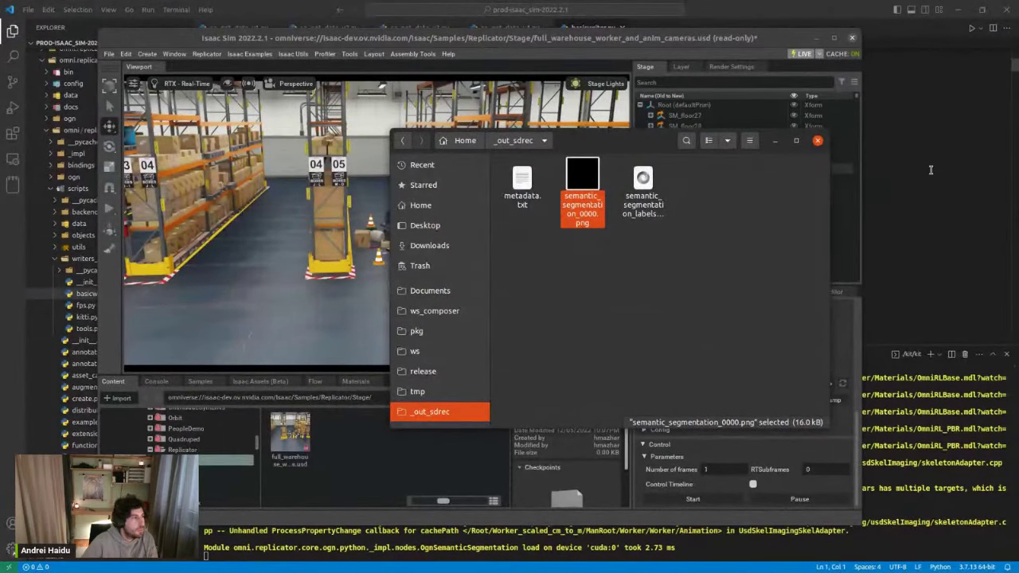
Move the file manager aside and review the Synthetic Data Recorder's annotator options and control parameters in Isaac Sim
{"action": "left_click_drag", "start_coordinate": [652, 143], "coordinate": [1018, 199]}
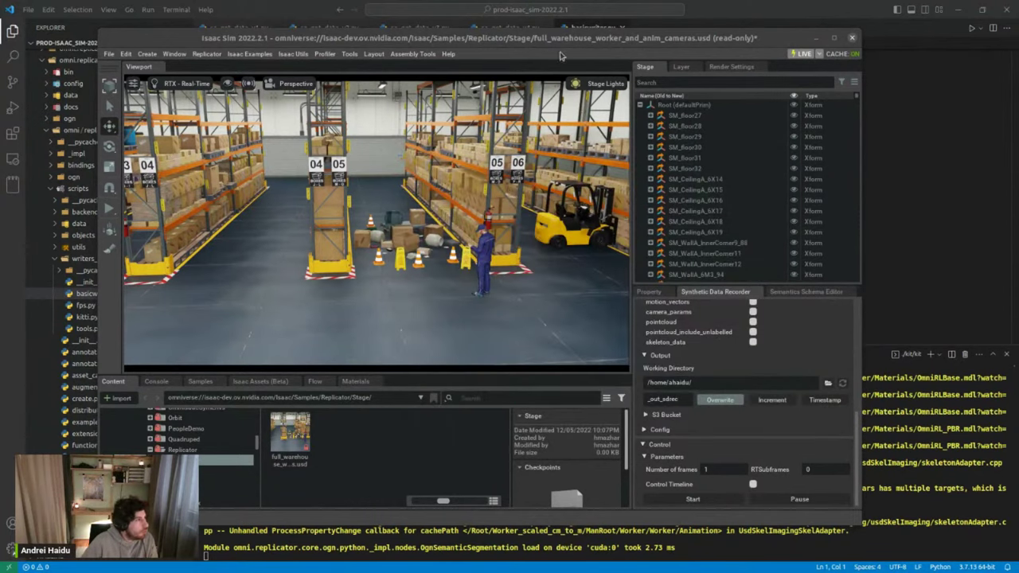
{"action": "left_click_drag", "start_coordinate": [562, 38], "coordinate": [539, 33]}
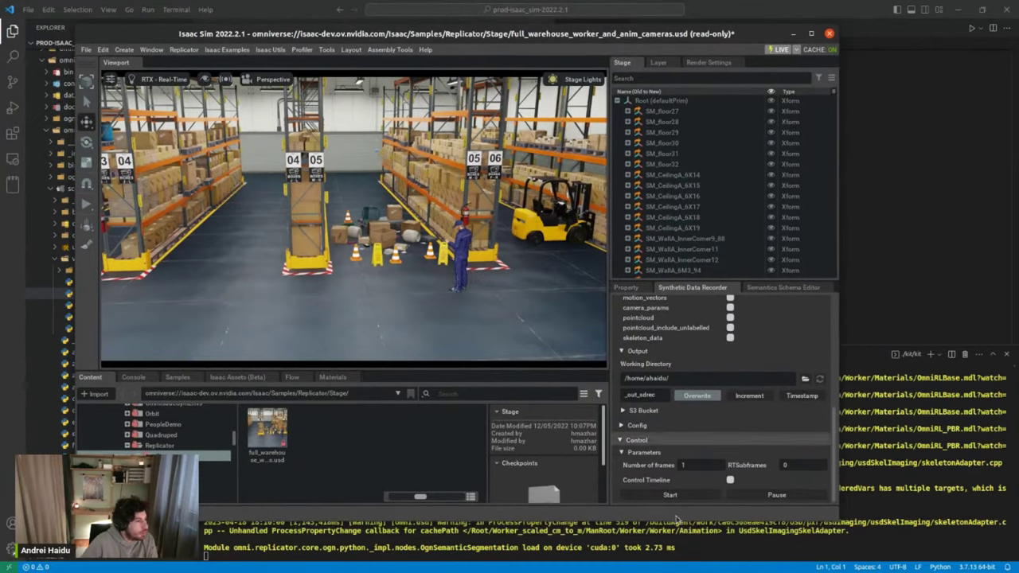
{"action": "scroll", "coordinate": [721, 382], "scroll_direction": "up", "scroll_amount": 5}
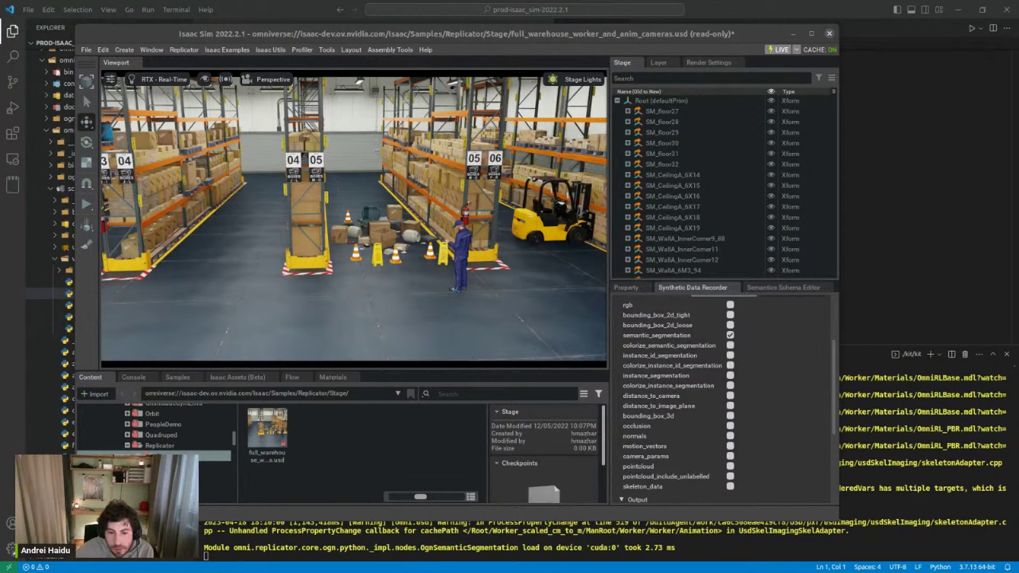
{"action": "left_click", "coordinate": [780, 289]}
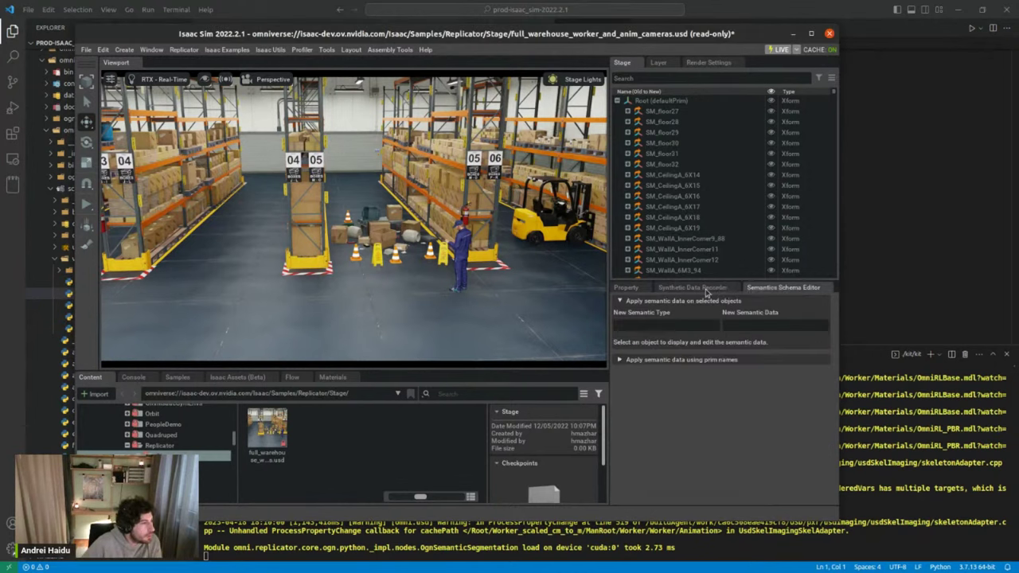
{"action": "left_click", "coordinate": [708, 290]}
{"action": "scroll", "coordinate": [719, 470], "scroll_direction": "down", "scroll_amount": 3}
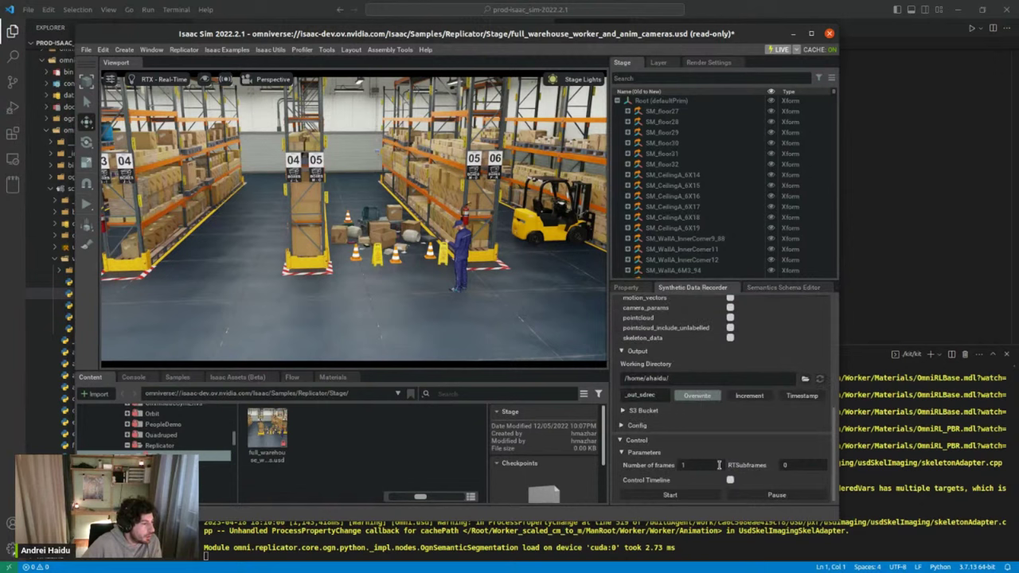
{"action": "double_click", "coordinate": [787, 465]}
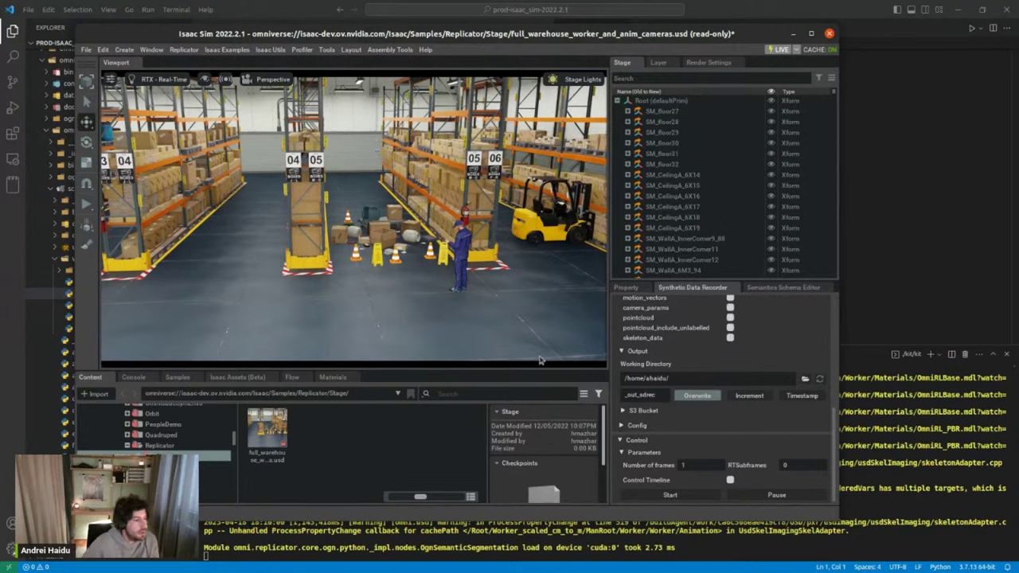
{"action": "double_click", "coordinate": [788, 466]}
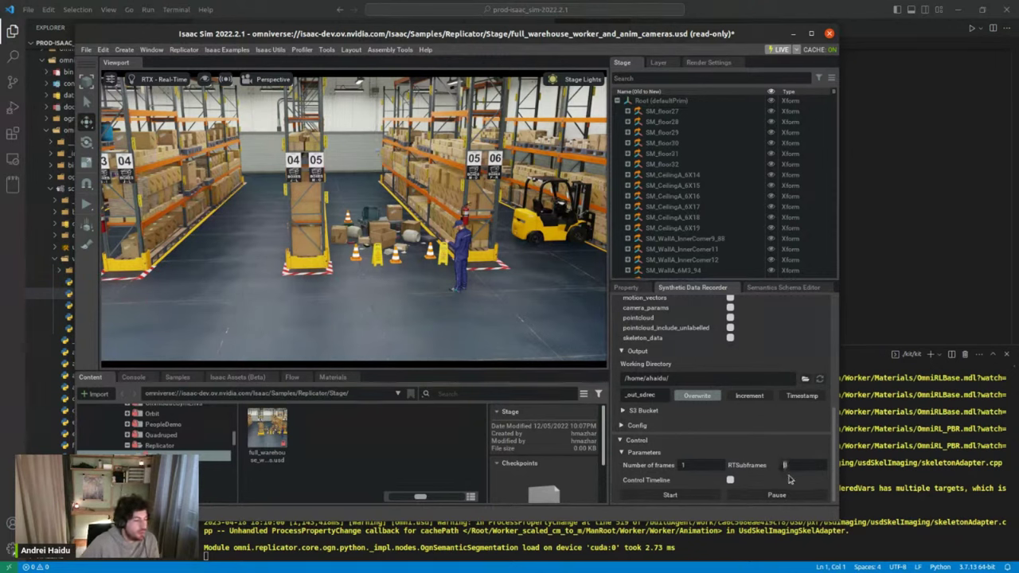
{"action": "type", "text": "8"}
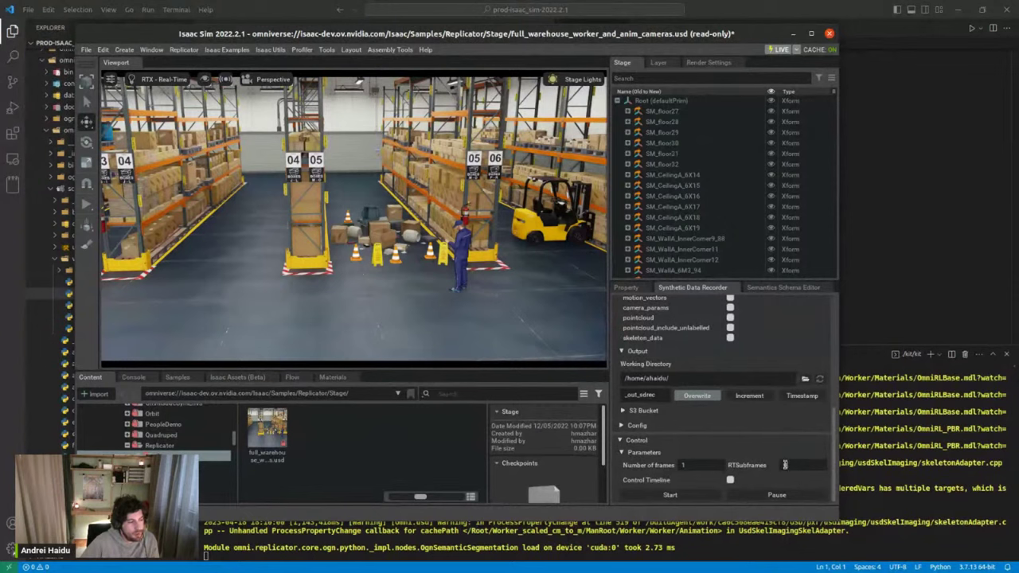
{"action": "double_click", "coordinate": [789, 465]}
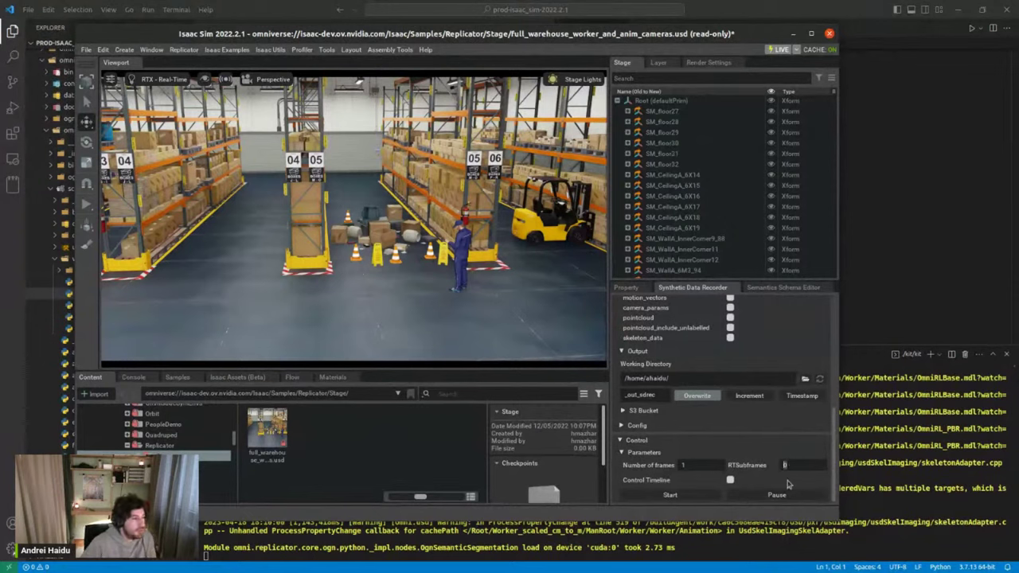
{"action": "type", "text": "8"}
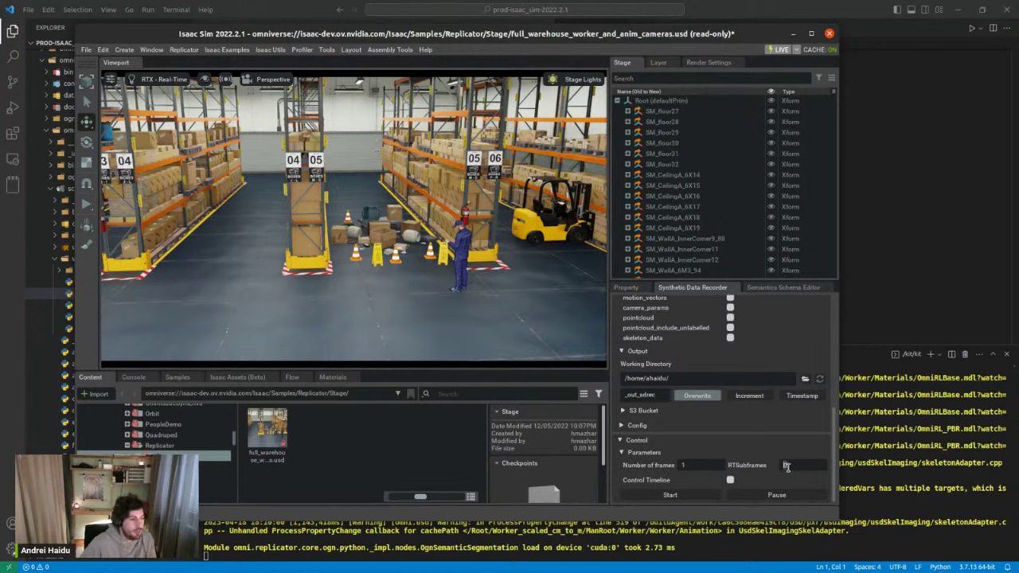
{"action": "type", "text": "0"}
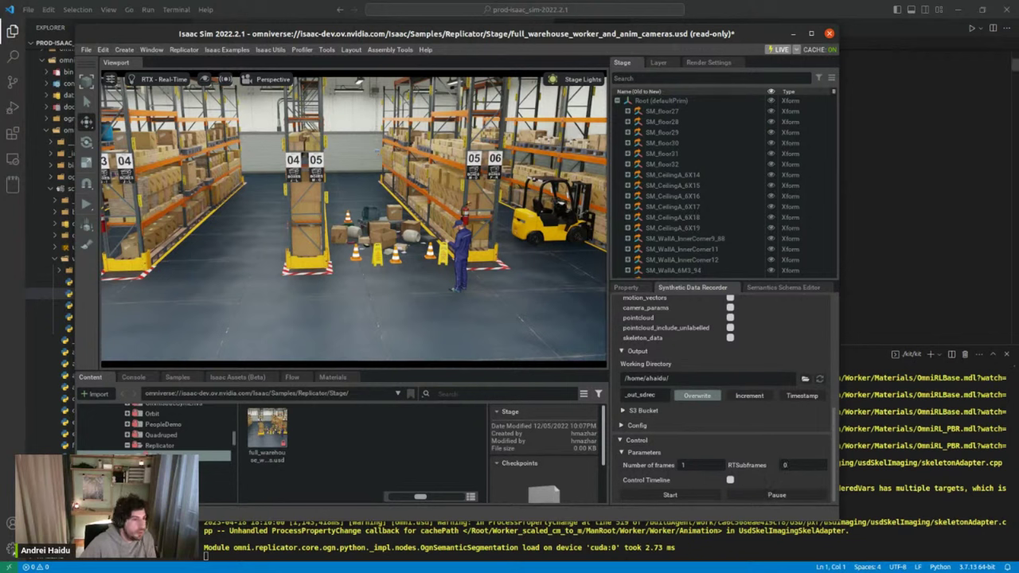
Switch to the browser and read the Rendering with Subframes Examples page about how subframe counts affect render quality
{"action": "key", "text": "alt+Tab"}
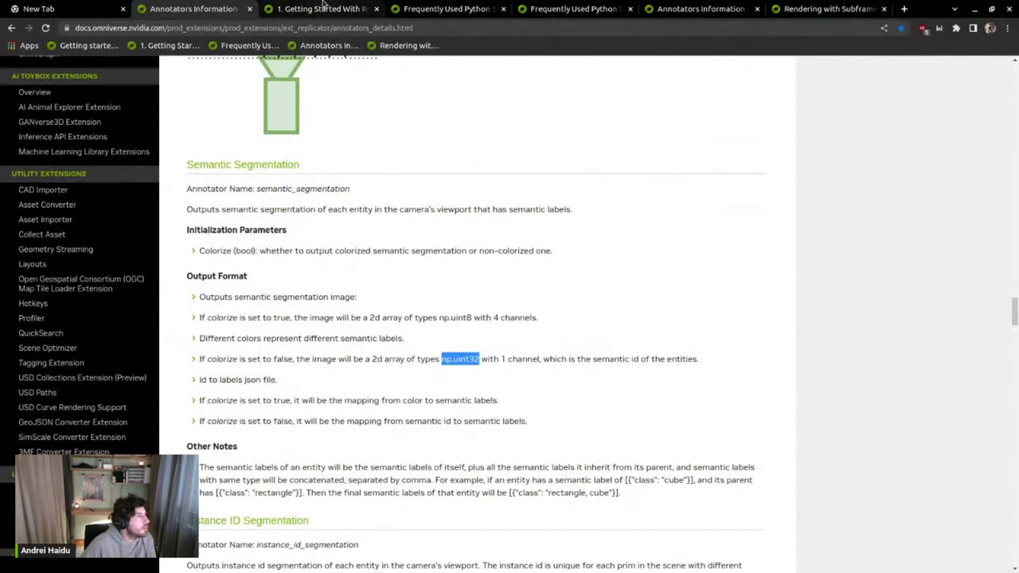
{"action": "left_click", "coordinate": [804, 10]}
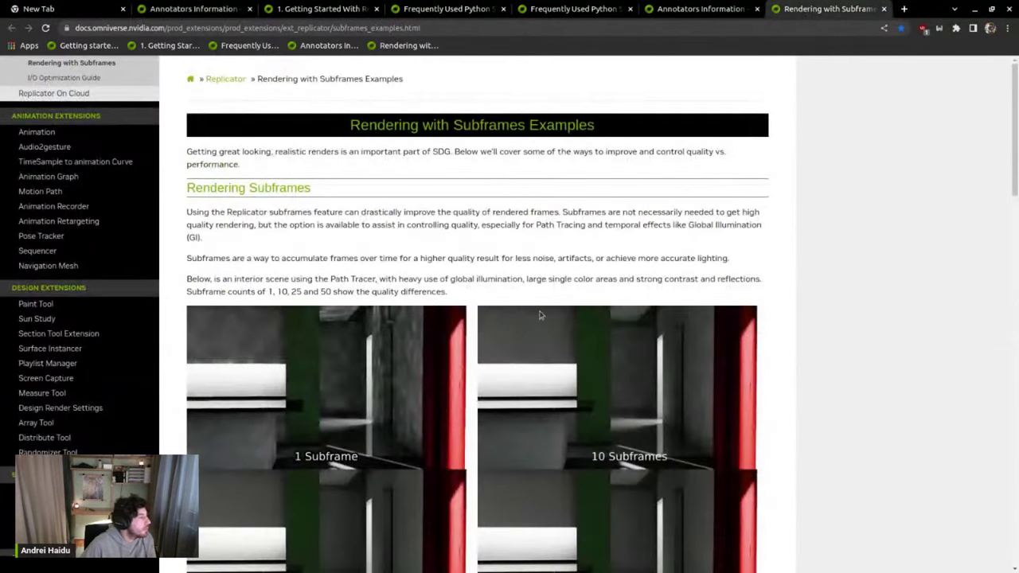
{"action": "scroll", "coordinate": [385, 255], "scroll_direction": "down", "scroll_amount": 2}
{"action": "scroll", "coordinate": [389, 258], "scroll_direction": "up", "scroll_amount": 2}
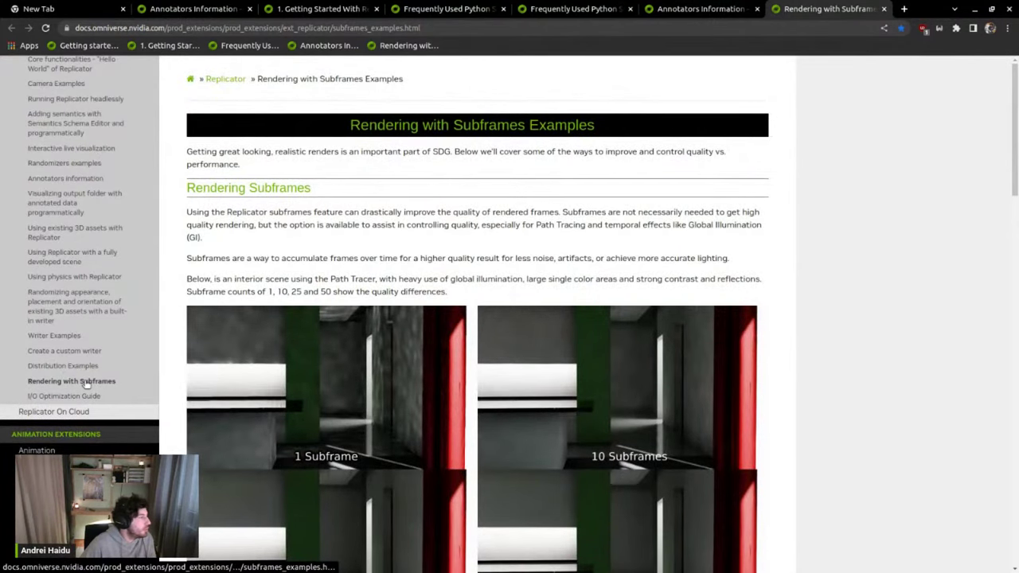
{"action": "scroll", "coordinate": [527, 286], "scroll_direction": "down", "scroll_amount": 2}
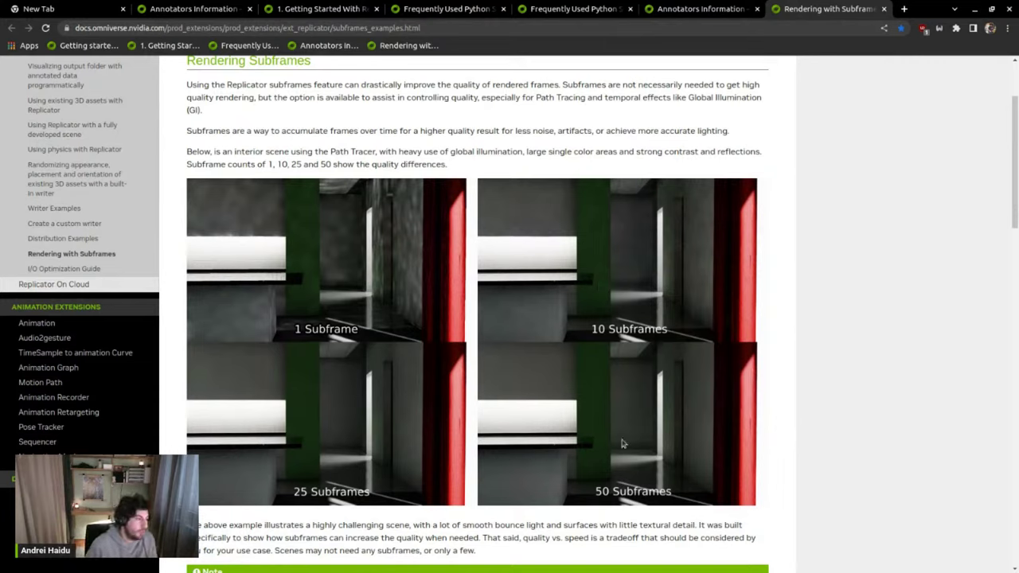
{"action": "scroll", "coordinate": [568, 373], "scroll_direction": "down", "scroll_amount": 2}
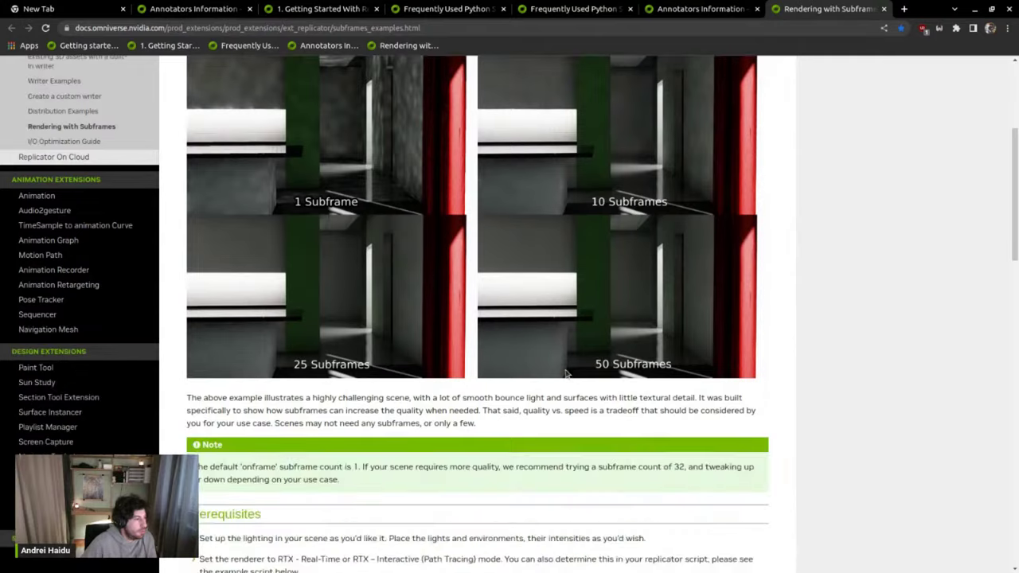
Compare the 1, 10, 25 and 50 subframe renders and read the paragraph below them on quality versus speed
{"action": "scroll", "coordinate": [491, 424], "scroll_direction": "up", "scroll_amount": 1}
{"action": "scroll", "coordinate": [490, 424], "scroll_direction": "down", "scroll_amount": 1}
{"action": "left_click_drag", "start_coordinate": [477, 425], "coordinate": [427, 424]}
{"action": "left_click", "coordinate": [429, 410]}
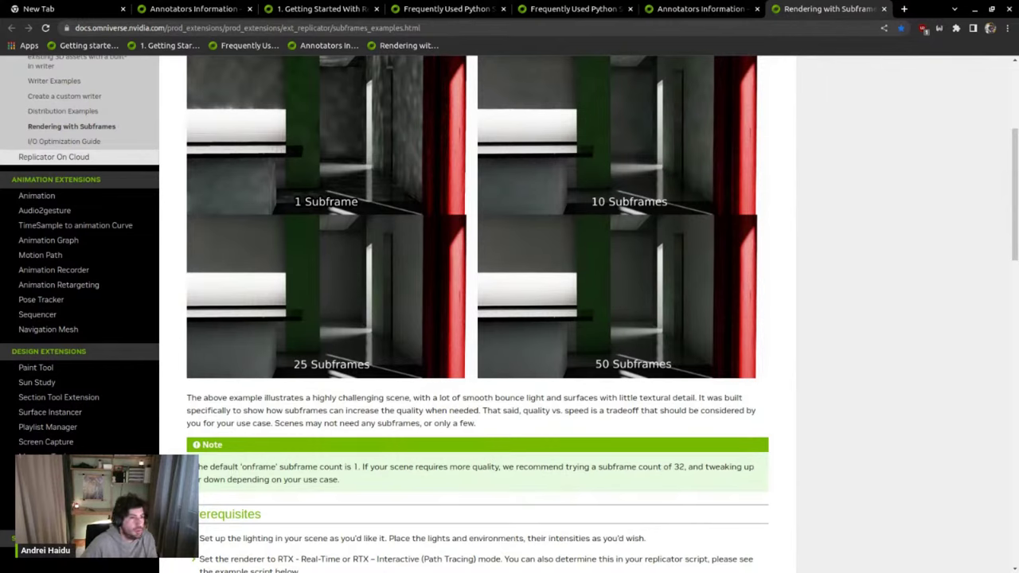
Switch to Isaac Sim and create a new stage without saving the open warehouse stage
{"action": "key", "text": "alt+Tab"}
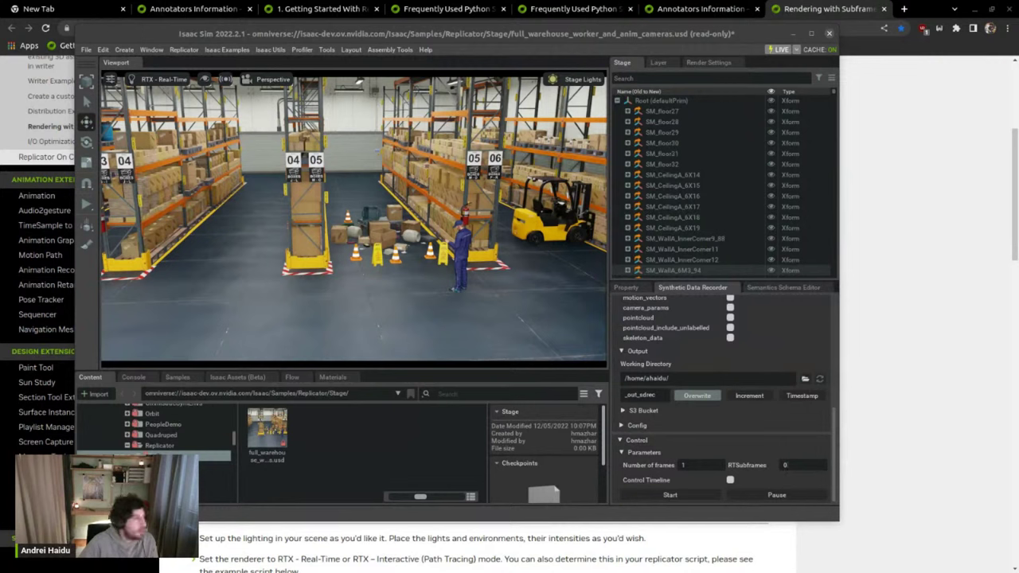
{"action": "left_click_drag", "start_coordinate": [530, 39], "coordinate": [597, 63]}
{"action": "left_click", "coordinate": [153, 76]}
{"action": "left_click", "coordinate": [175, 97]}
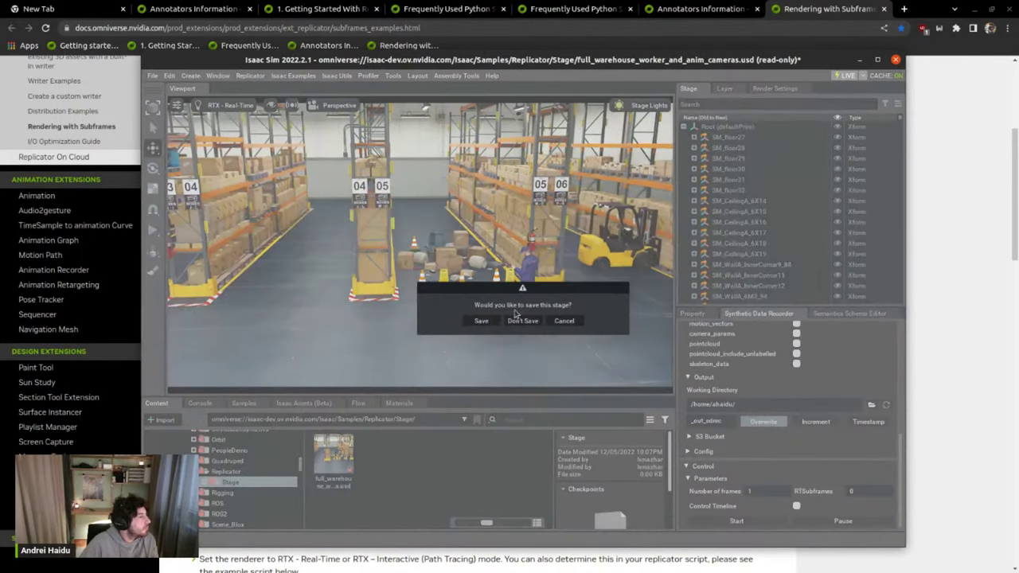
{"action": "left_click", "coordinate": [524, 322]}
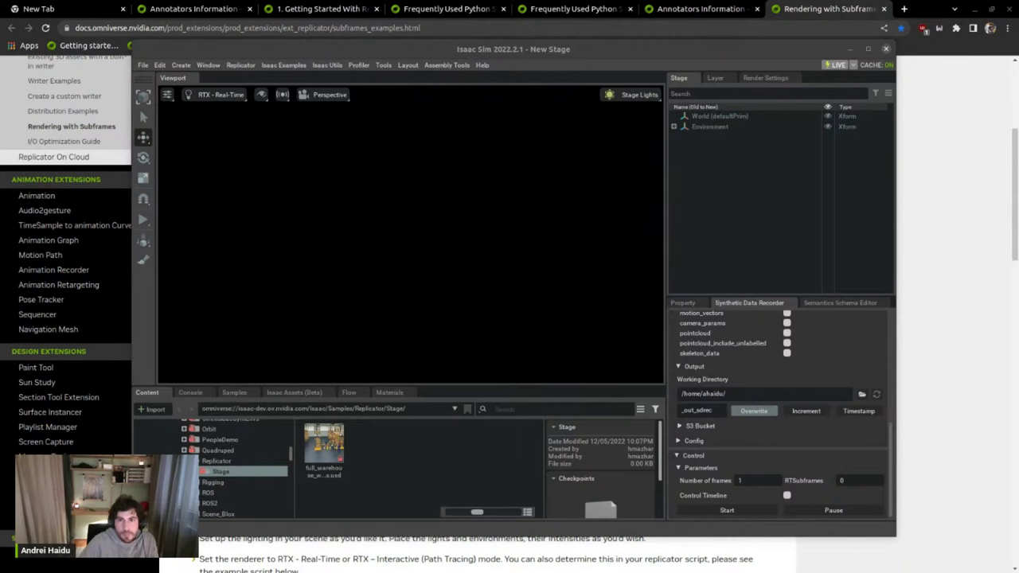
Open the Script Editor, dock it between the viewport and the stage tree, and maximize the application window
{"action": "key", "text": "alt+Tab"}
{"action": "key", "text": "alt+Tab"}
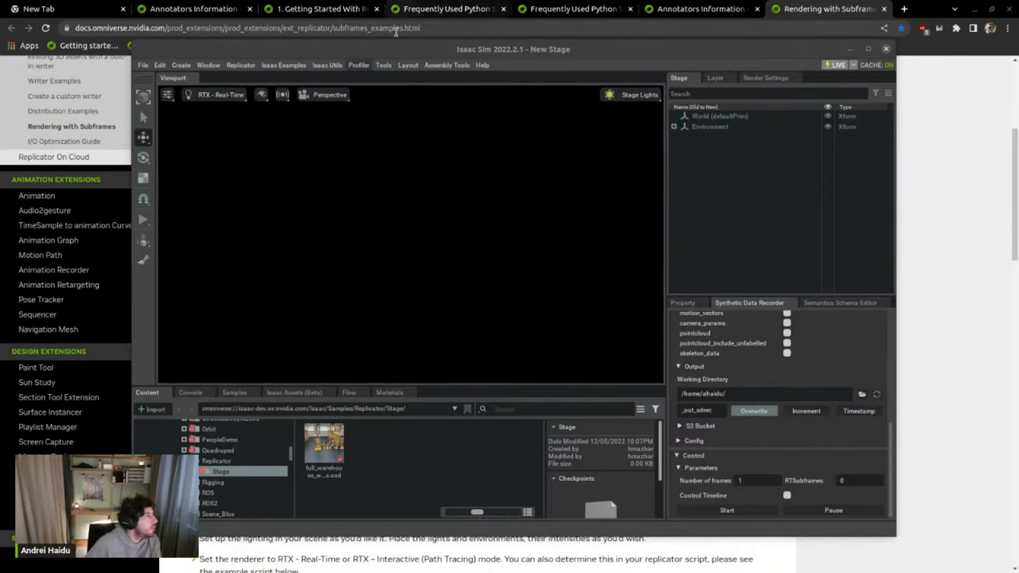
{"action": "left_click_drag", "start_coordinate": [396, 48], "coordinate": [408, 49]}
{"action": "left_click", "coordinate": [296, 65]}
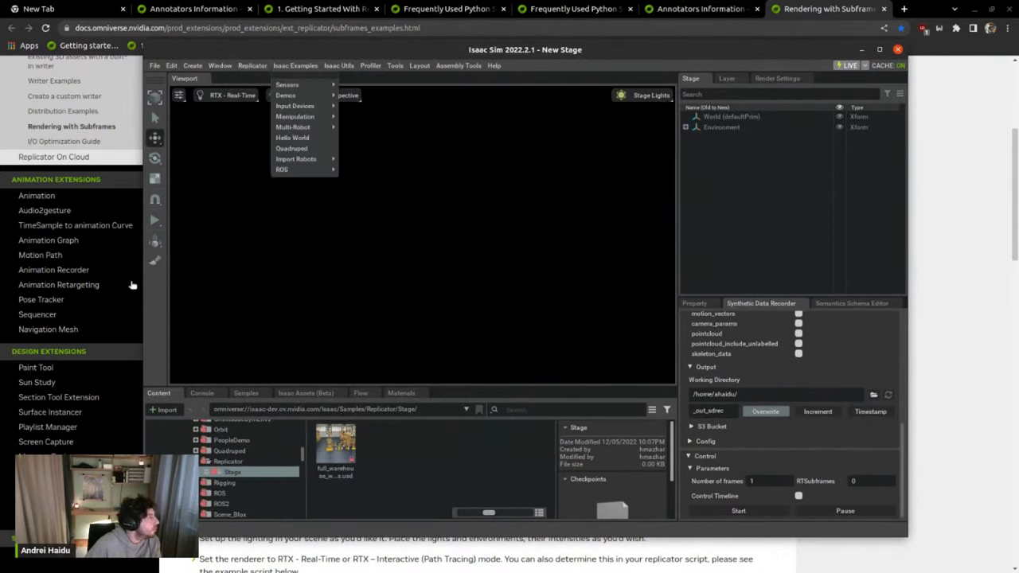
{"action": "left_click", "coordinate": [219, 65]}
{"action": "left_click", "coordinate": [239, 244]}
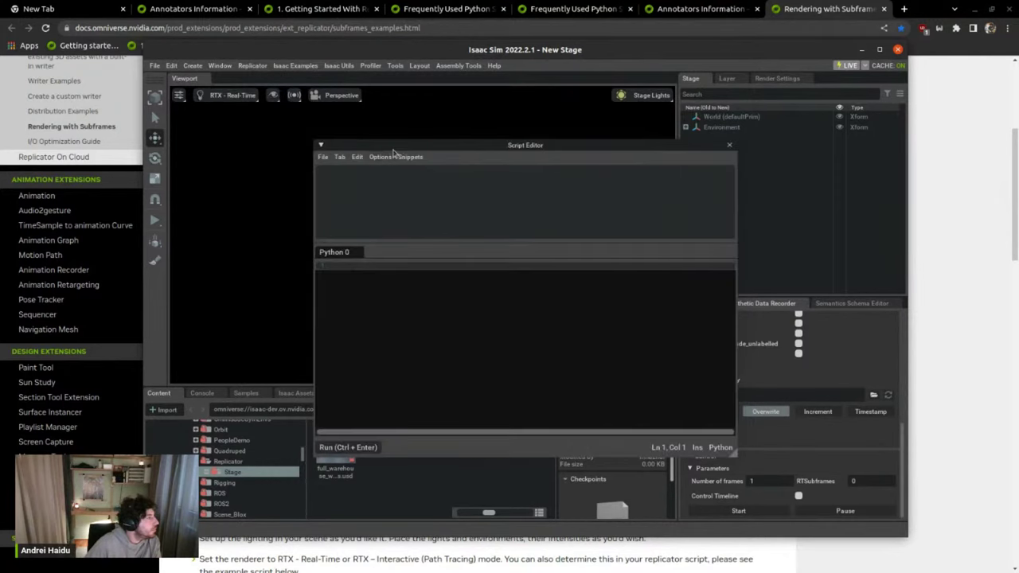
{"action": "left_click_drag", "start_coordinate": [398, 150], "coordinate": [450, 229]}
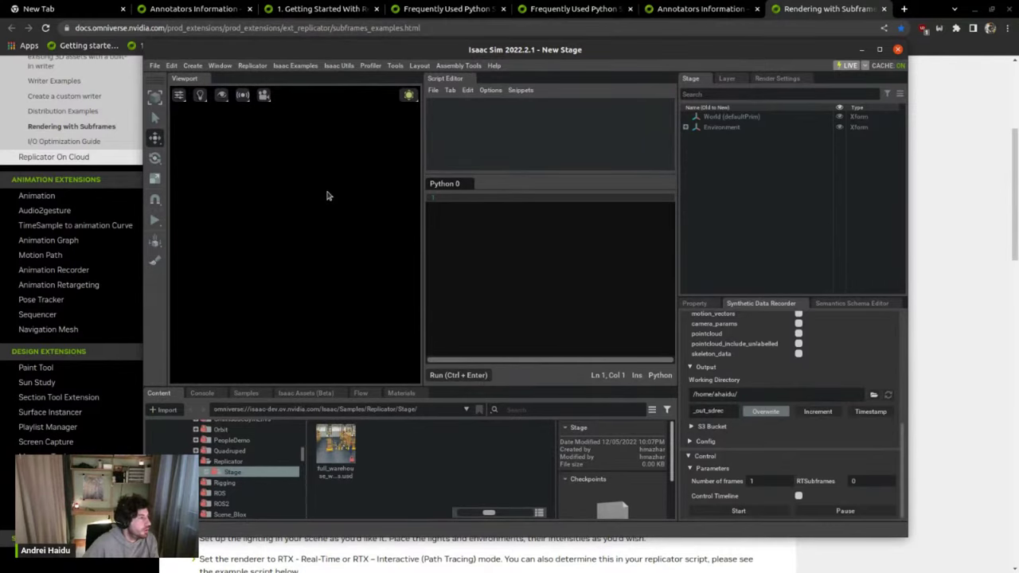
{"action": "double_click", "coordinate": [588, 48]}
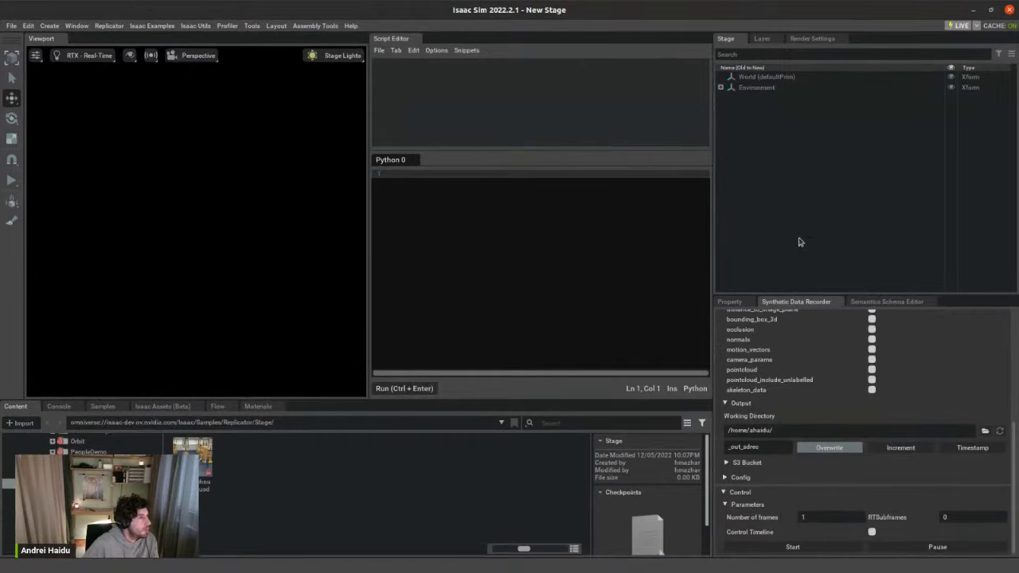